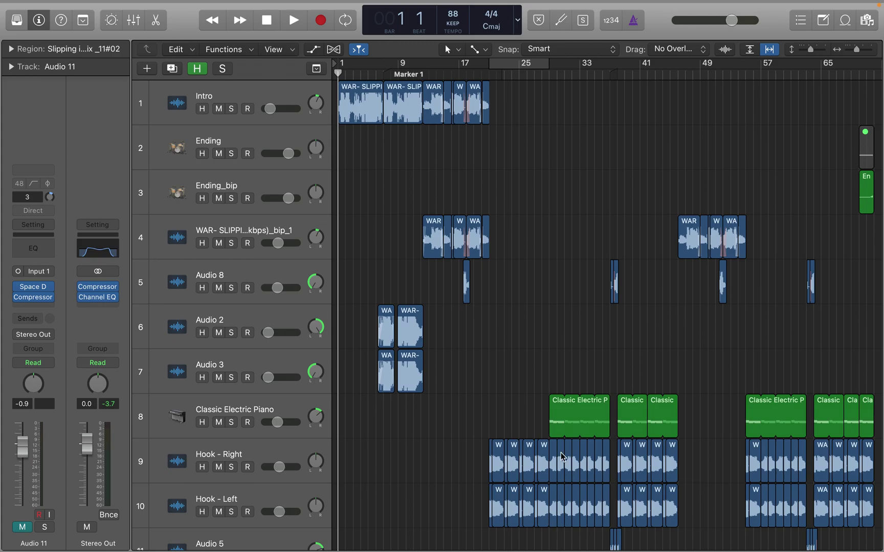
# Step: Examine the sample regions up to bar 21 on the Intro and neighbouring audio tracks with enlarged waveforms
pyautogui.click(750, 49)
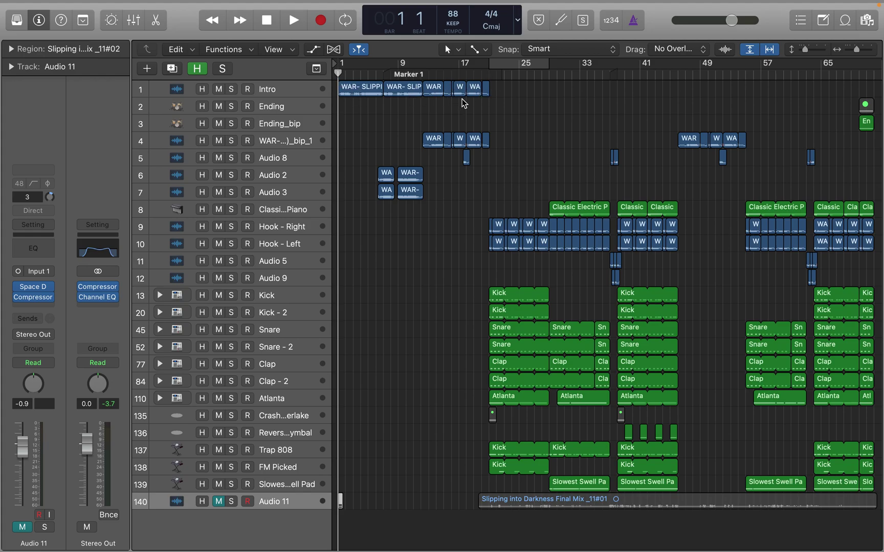
pyautogui.scroll(6, 462, 97)
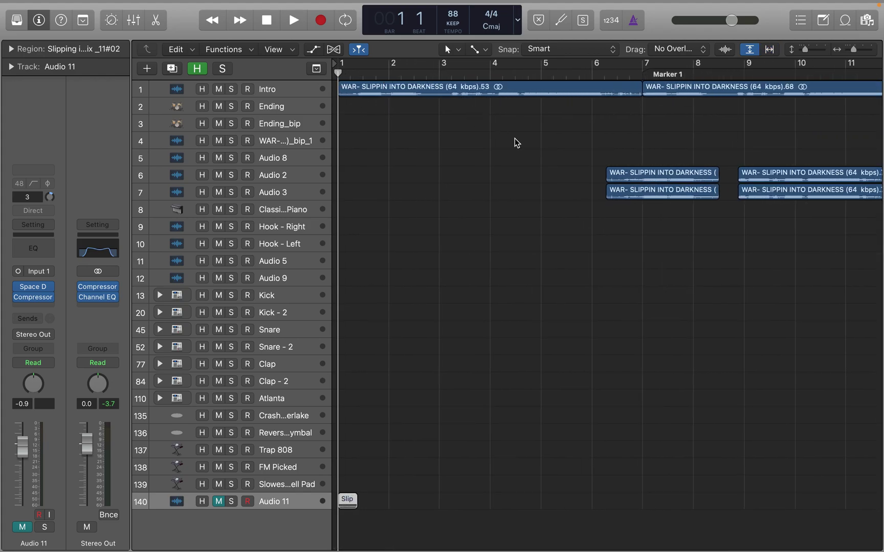
pyautogui.hscroll(3, 514, 138)
pyautogui.hscroll(5, 514, 138)
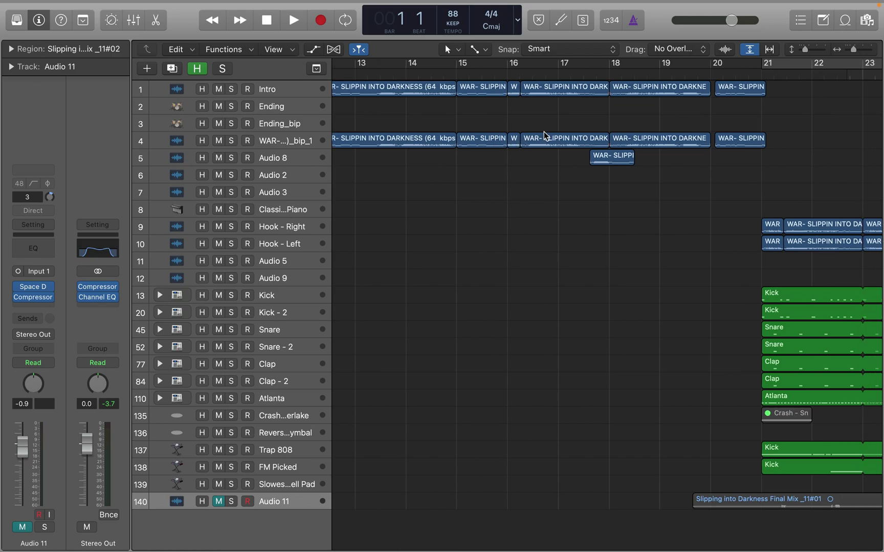
pyautogui.moveTo(806, 51); pyautogui.dragTo(814, 51)
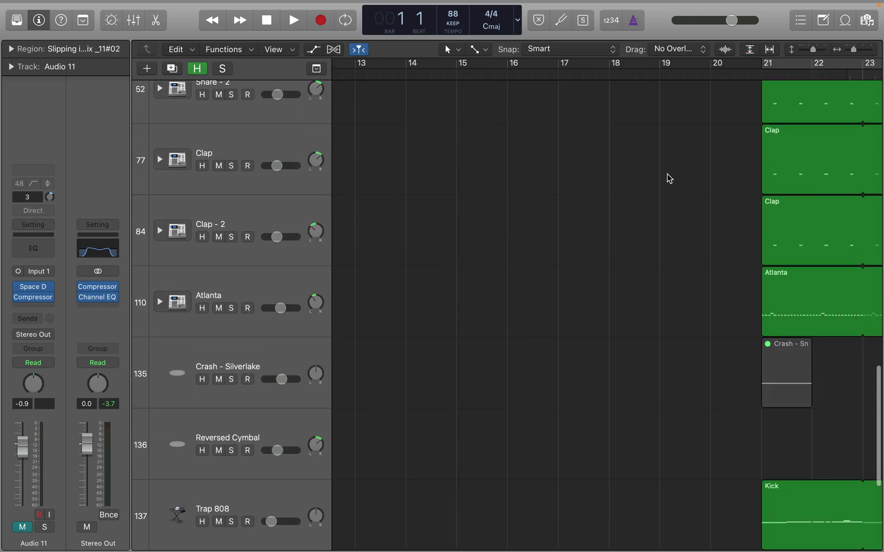
pyautogui.scroll(15, 667, 178)
pyautogui.scroll(5, 667, 178)
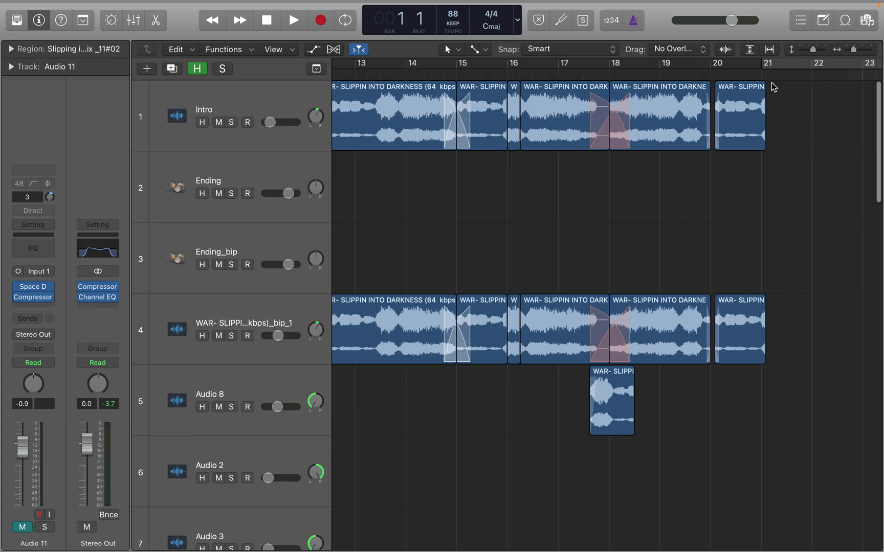
# Step: Fit the whole arrangement in view, place the playhead at bar 21, and zoom in on the section starting there
pyautogui.click(751, 49)
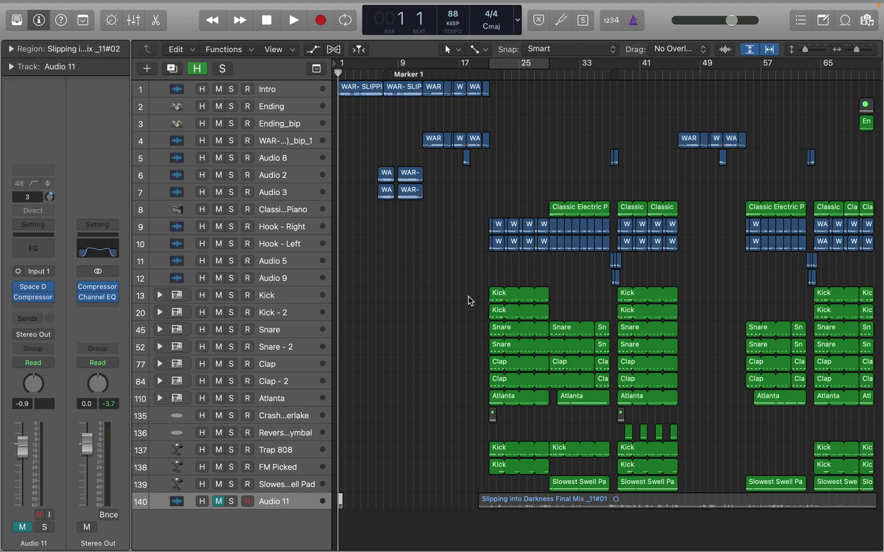
pyautogui.click(488, 76)
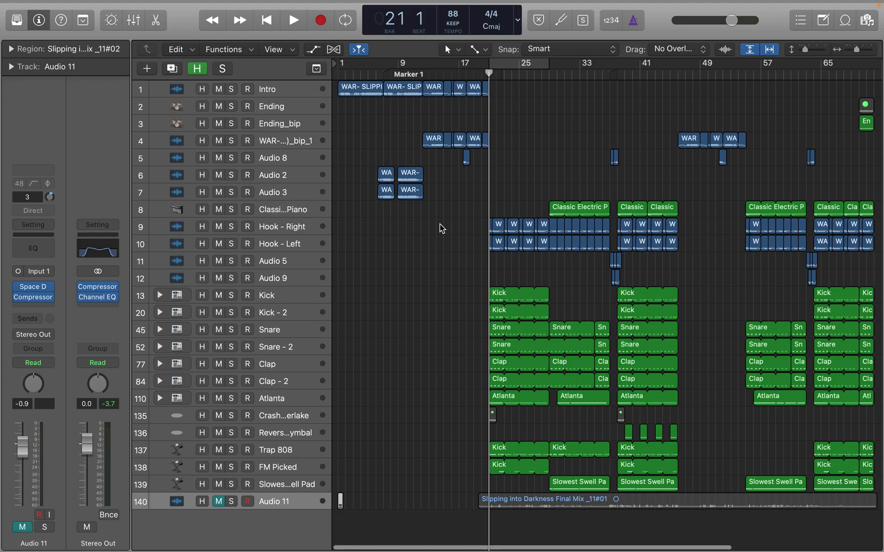
pyautogui.press('super+Right')
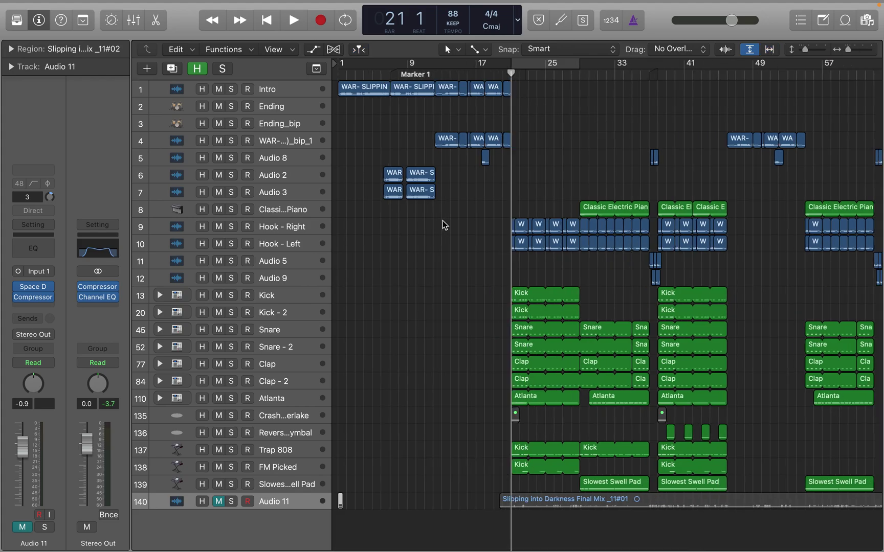
pyautogui.press('super+Right')
pyautogui.press('super+Right')
pyautogui.press('super+Right')
pyautogui.hscroll(10, 515, 241)
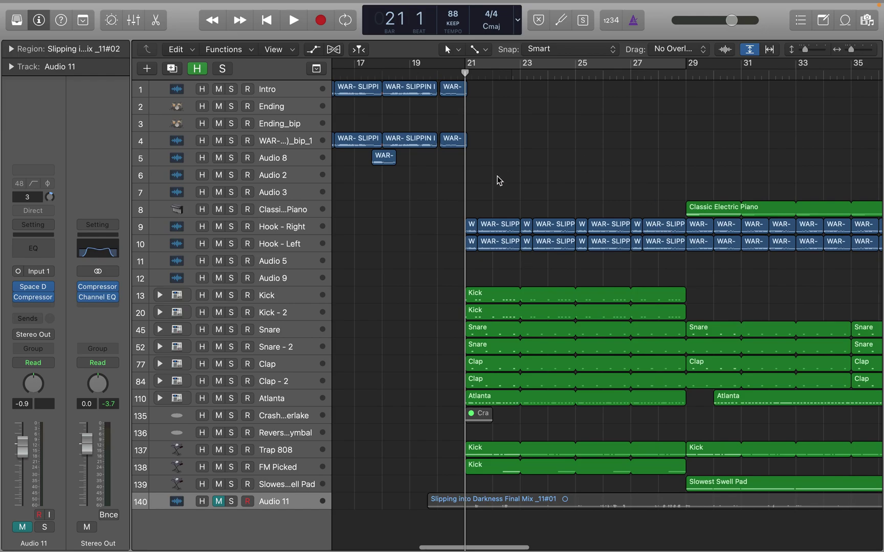
# Step: Highlight in turn the Hook, Kick, Clap and Atlanta regions starting at bar 21, then select the Trap 808 track
pyautogui.moveTo(441, 209); pyautogui.dragTo(682, 265)
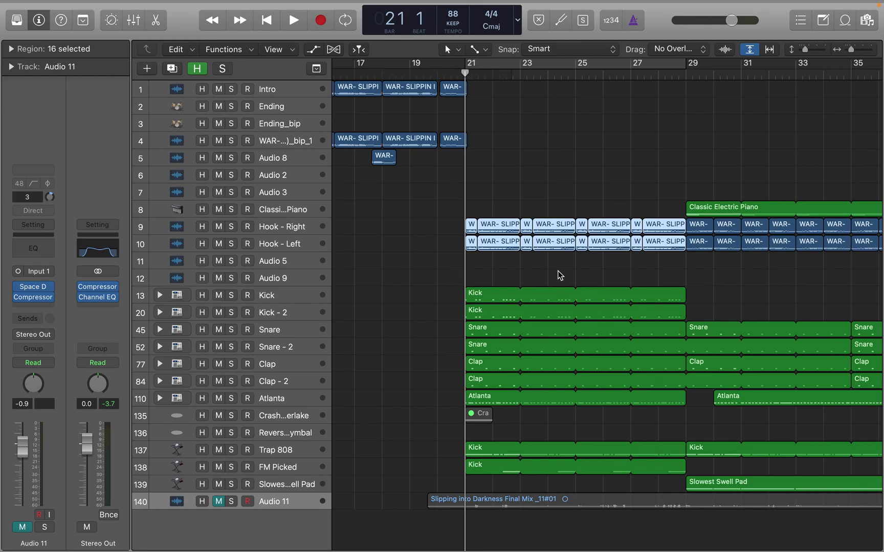
pyautogui.hscroll(-1, 557, 286)
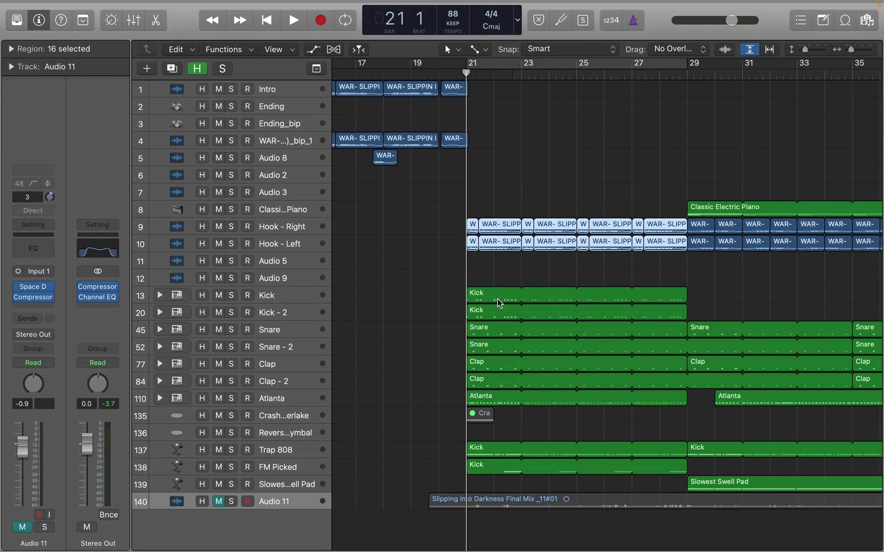
pyautogui.moveTo(463, 298); pyautogui.dragTo(483, 314)
pyautogui.moveTo(442, 336); pyautogui.dragTo(480, 385)
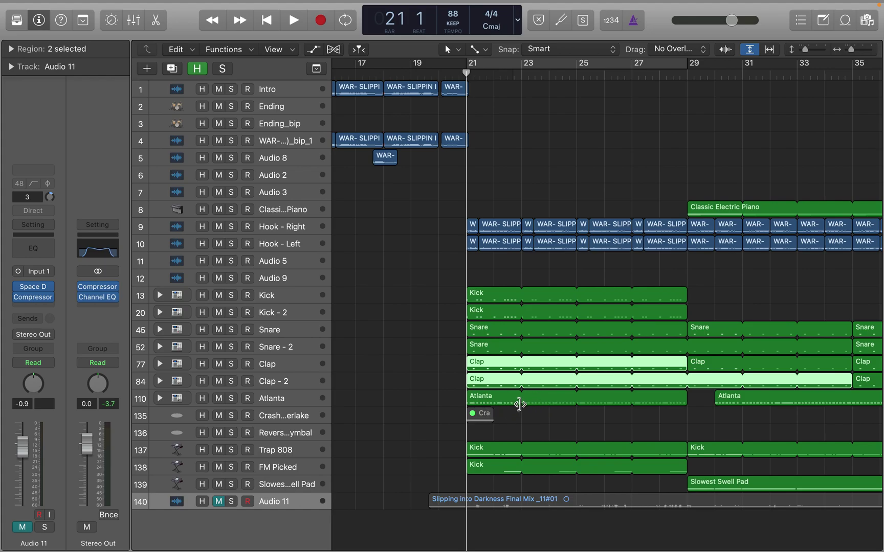
pyautogui.click(490, 400)
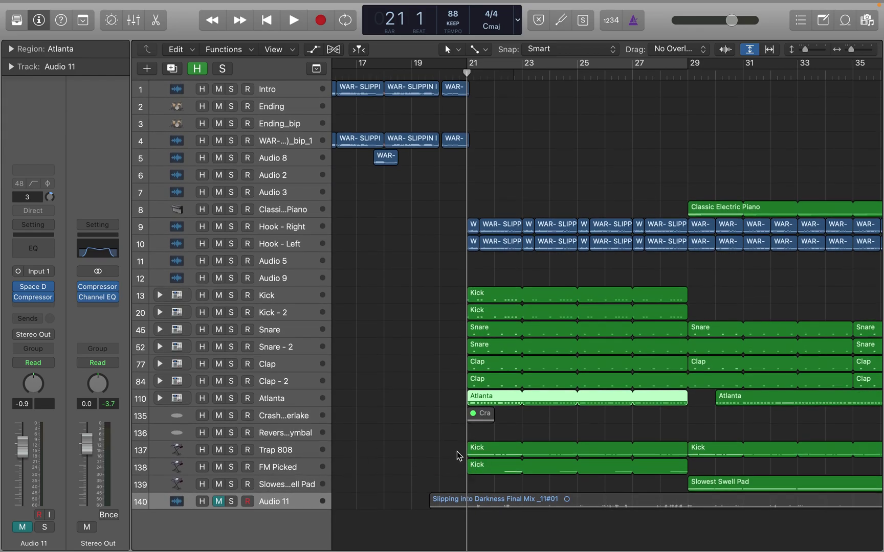
pyautogui.click(308, 449)
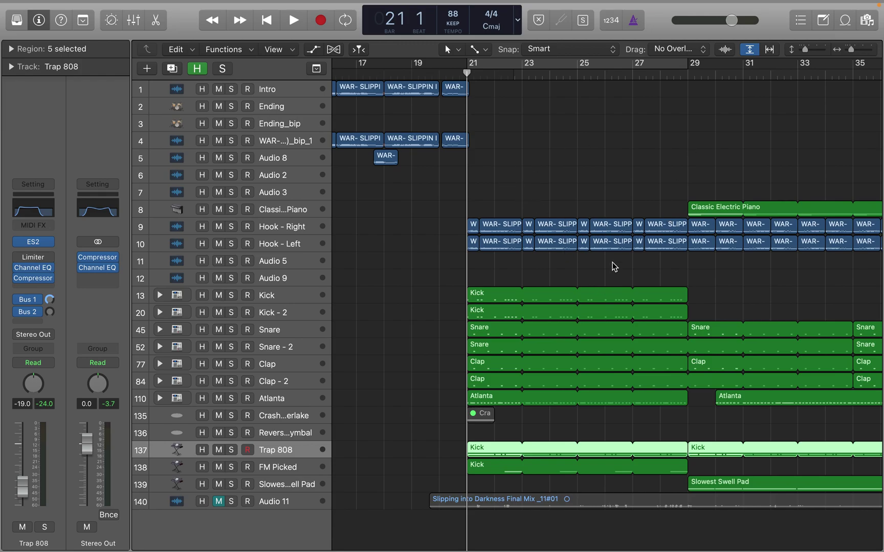
# Step: Compare the bar 21 and bar 29 sections and place the playhead at bar 28, beat 4
pyautogui.hscroll(10, 558, 175)
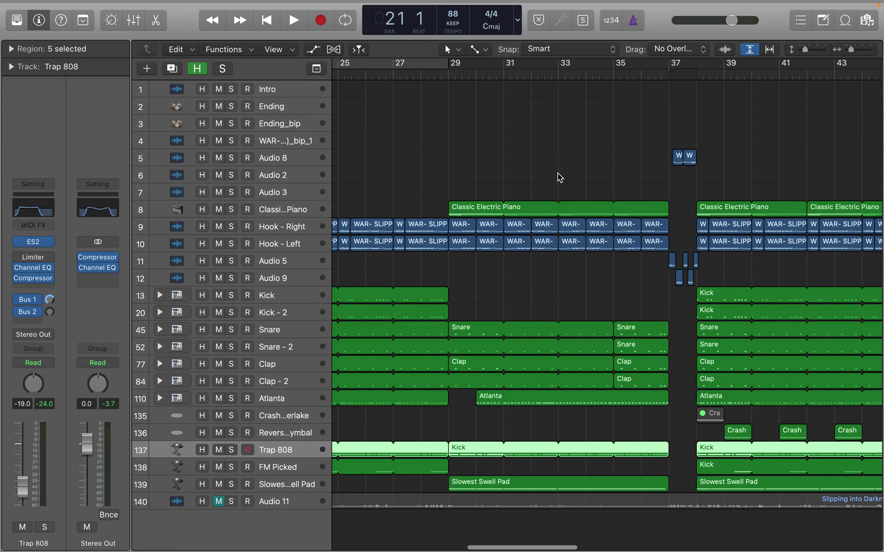
pyautogui.hscroll(-8, 400, 141)
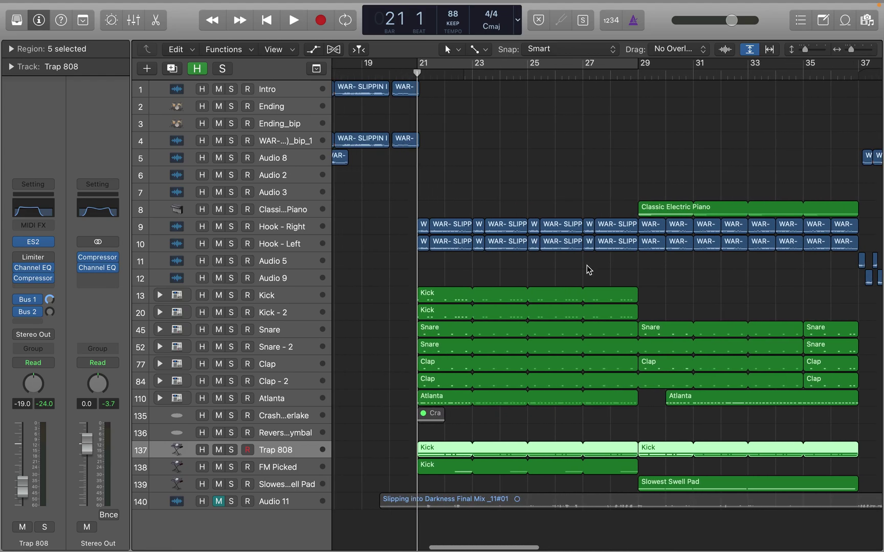
pyautogui.hscroll(8, 600, 264)
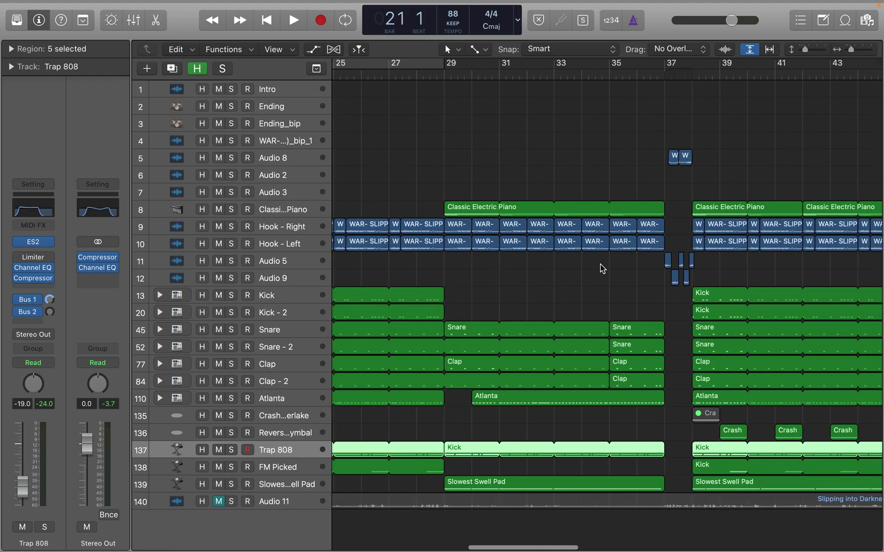
pyautogui.click(441, 77)
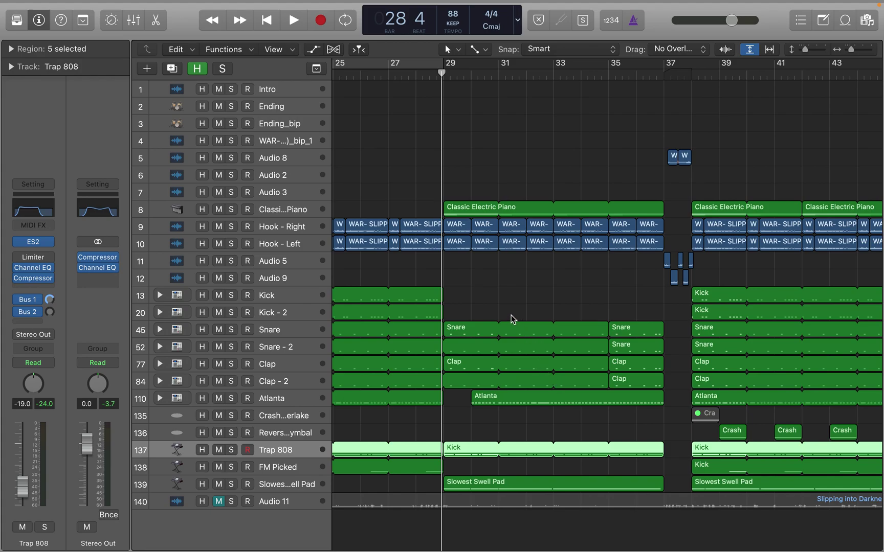
# Step: Examine the chopped samples on Audio 8, Audio 5 and Audio 9 in the break between bars 37 and 38 at close zoom
pyautogui.hscroll(3, 525, 307)
pyautogui.hscroll(6, 526, 307)
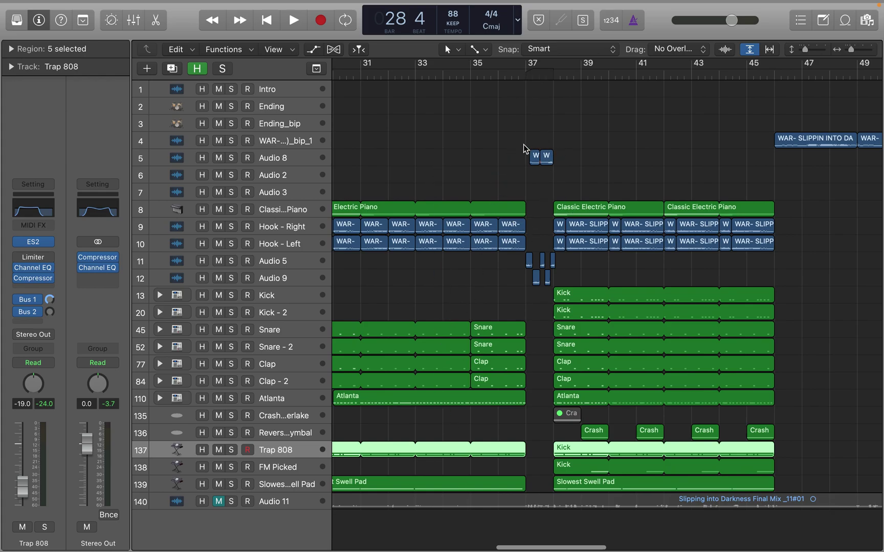
pyautogui.press('super+Right')
pyautogui.press('super+Right')
pyautogui.press('super+Right')
pyautogui.hscroll(8, 624, 248)
pyautogui.hscroll(3, 624, 248)
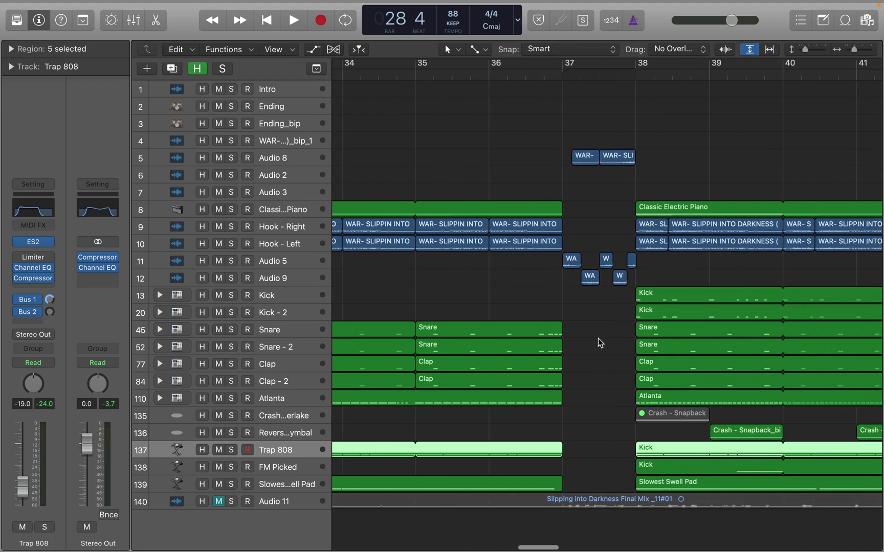
pyautogui.press('super+Right')
pyautogui.press('super+Right')
pyautogui.press('super+Right')
pyautogui.hscroll(10, 757, 329)
pyautogui.hscroll(4, 757, 329)
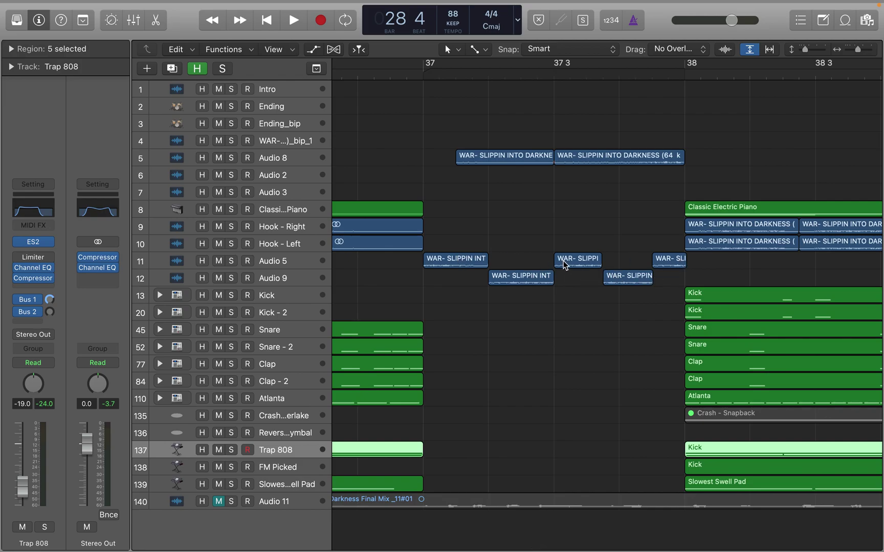
pyautogui.hscroll(5, 660, 348)
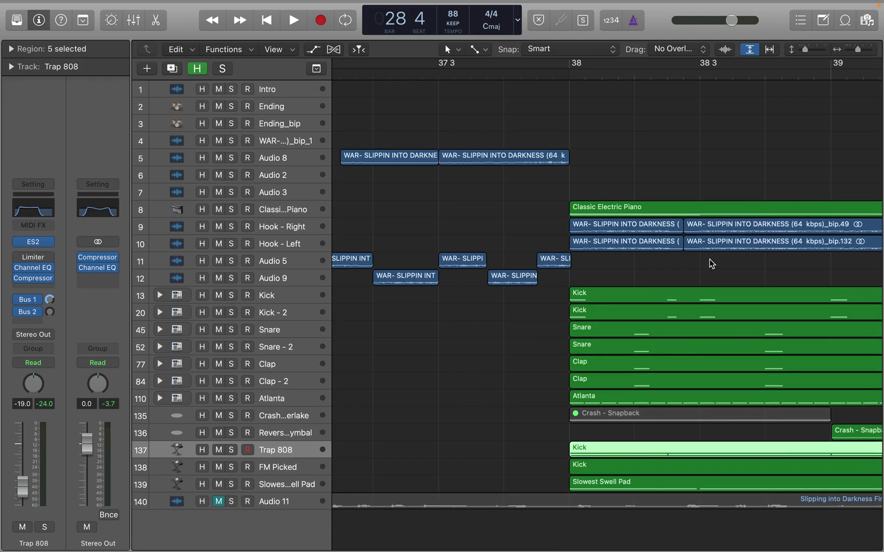
# Step: Examine the Reversed Cymbal regions with enlarged tracks, moving the playhead to bar 39 and on to its fourth beat
pyautogui.click(770, 50)
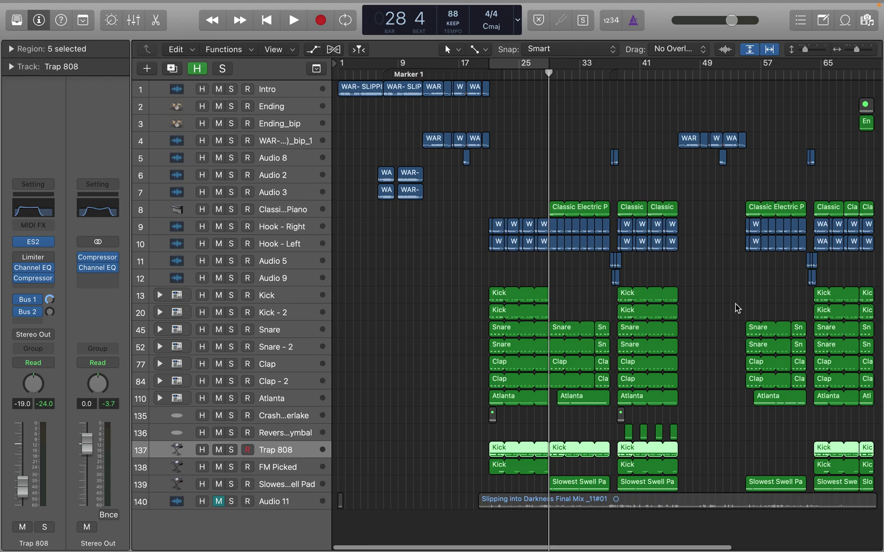
pyautogui.moveTo(806, 48); pyautogui.dragTo(816, 51)
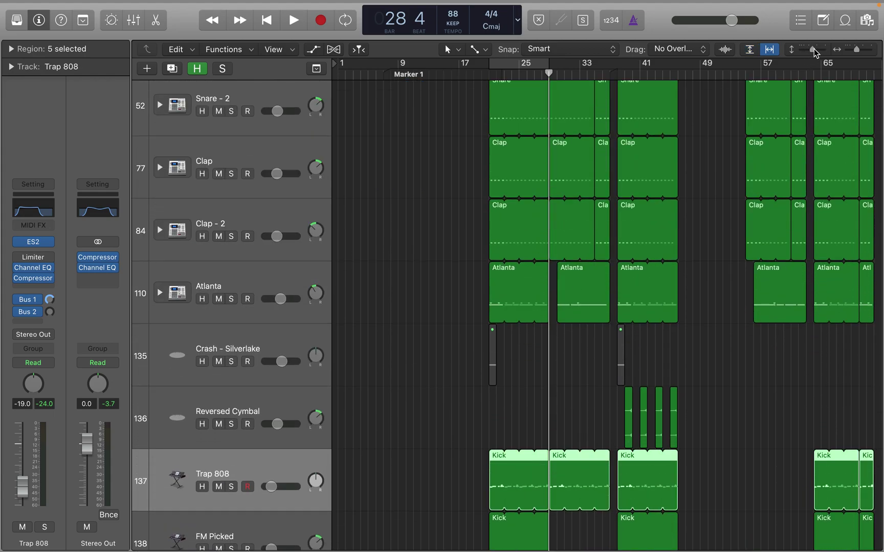
pyautogui.moveTo(549, 74); pyautogui.dragTo(625, 77)
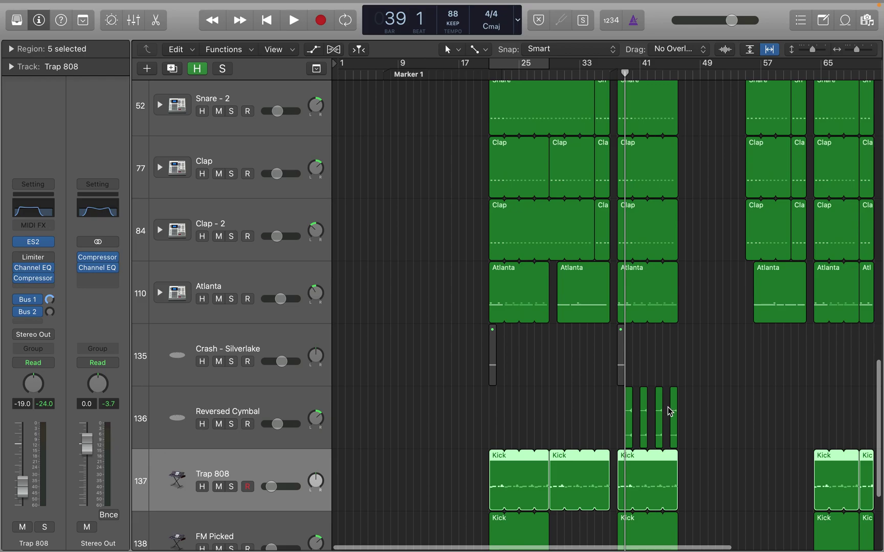
pyautogui.moveTo(857, 50); pyautogui.dragTo(863, 50)
pyautogui.hscroll(10, 657, 394)
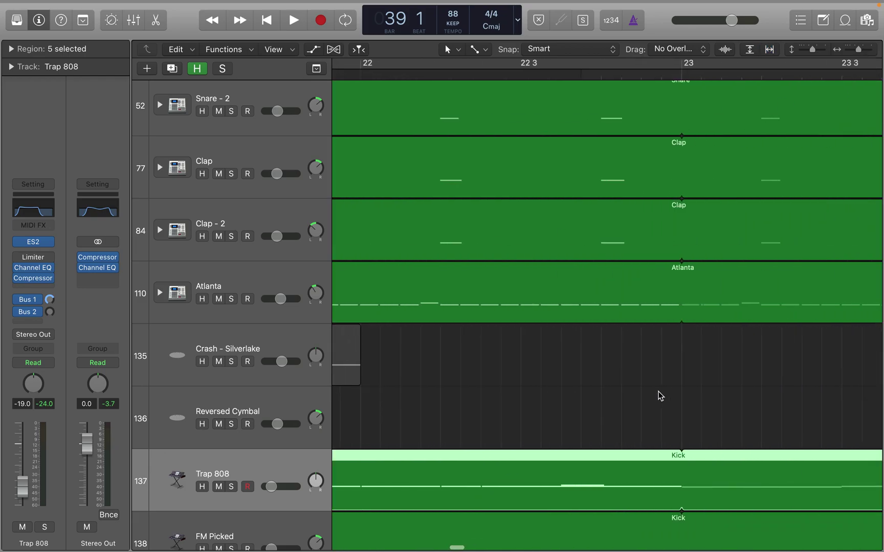
pyautogui.hscroll(10, 660, 395)
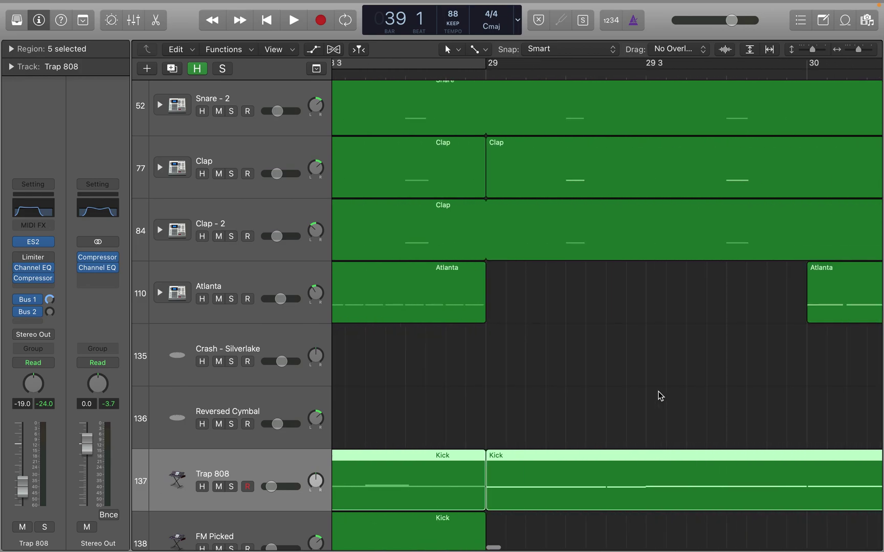
pyautogui.hscroll(5, 660, 395)
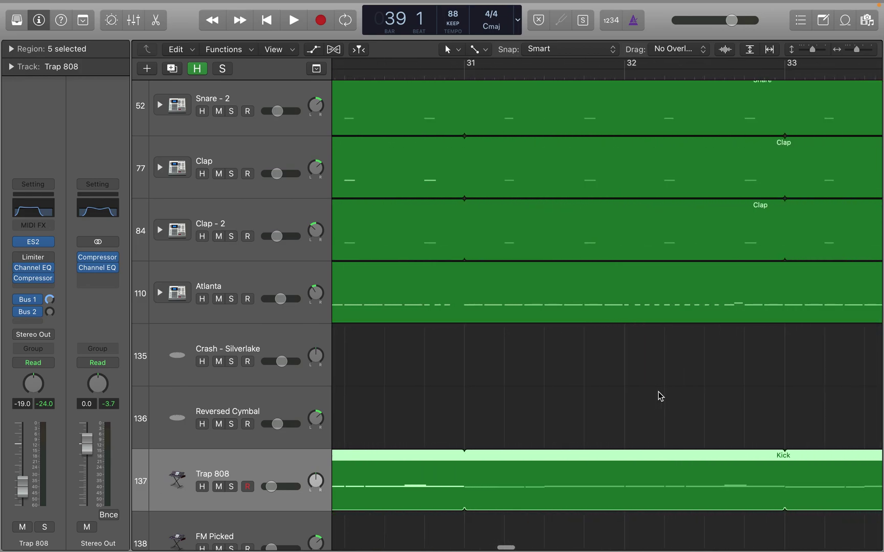
pyautogui.scroll(-5, 660, 396)
pyautogui.hscroll(5, 660, 395)
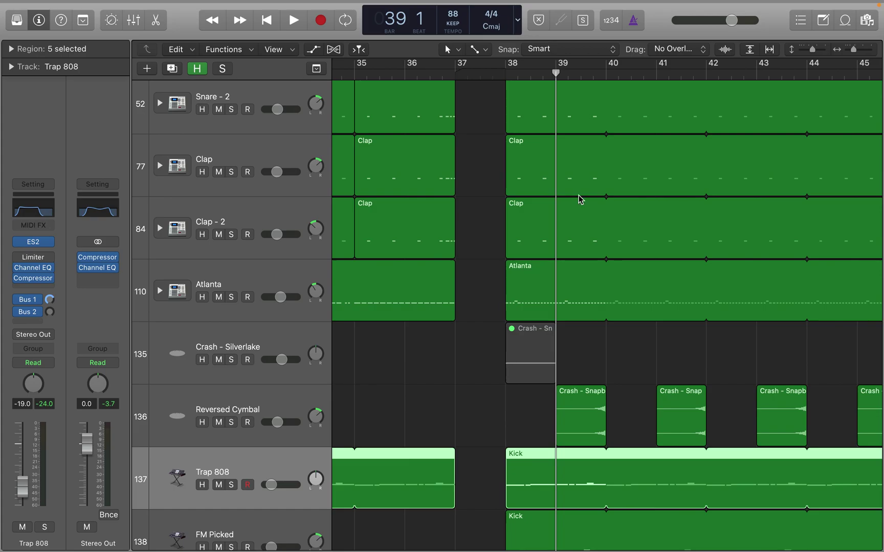
pyautogui.moveTo(560, 73); pyautogui.dragTo(594, 84)
pyautogui.scroll(2, 636, 399)
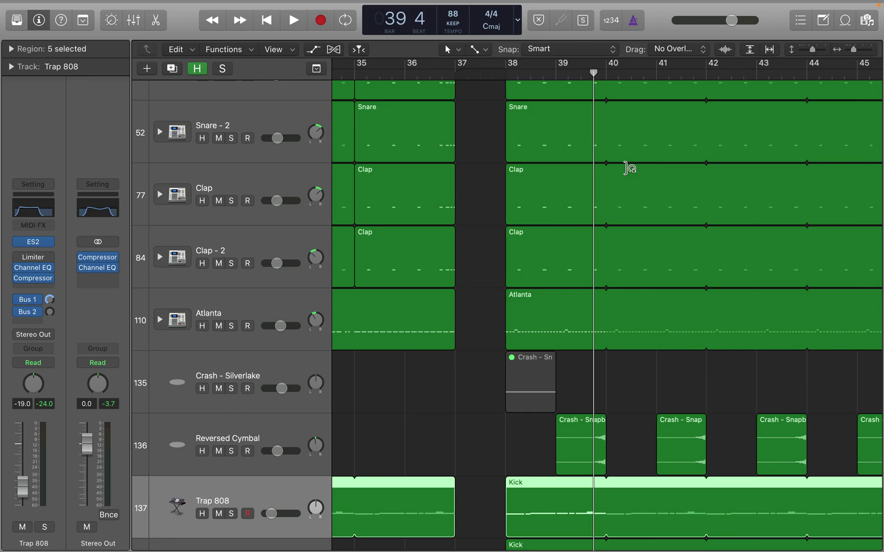
# Step: Fit the whole arrangement in view and review its sections by moving the playhead to bars 46, 63 and 16
pyautogui.click(749, 49)
pyautogui.click(769, 49)
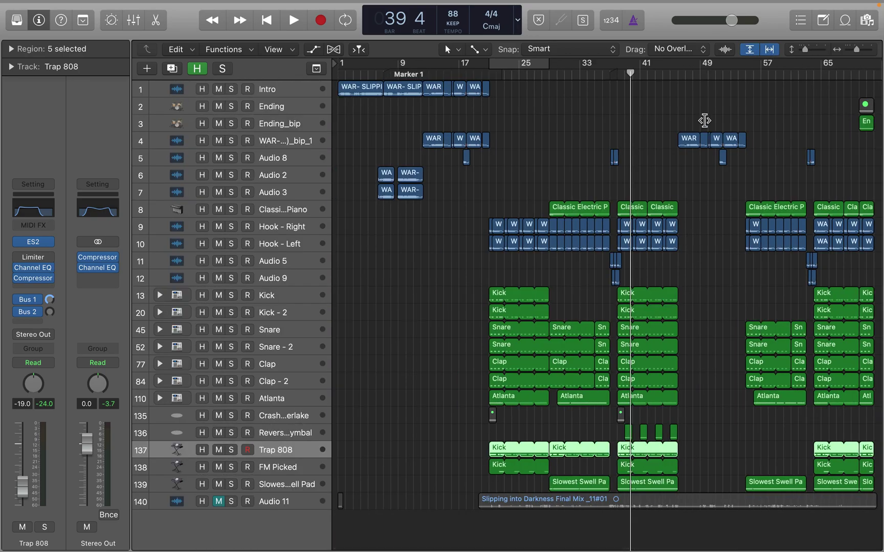
pyautogui.moveTo(629, 74); pyautogui.dragTo(676, 74)
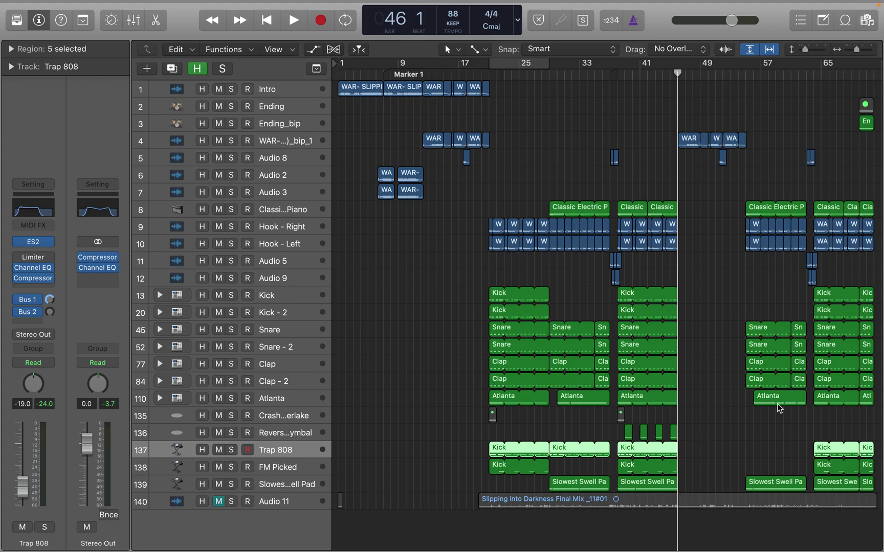
pyautogui.hscroll(5, 777, 403)
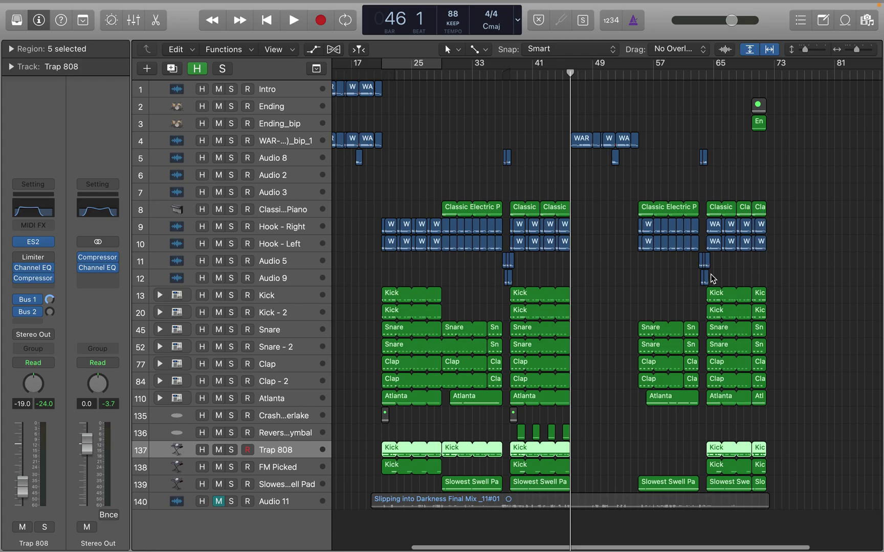
pyautogui.moveTo(572, 79); pyautogui.dragTo(698, 84)
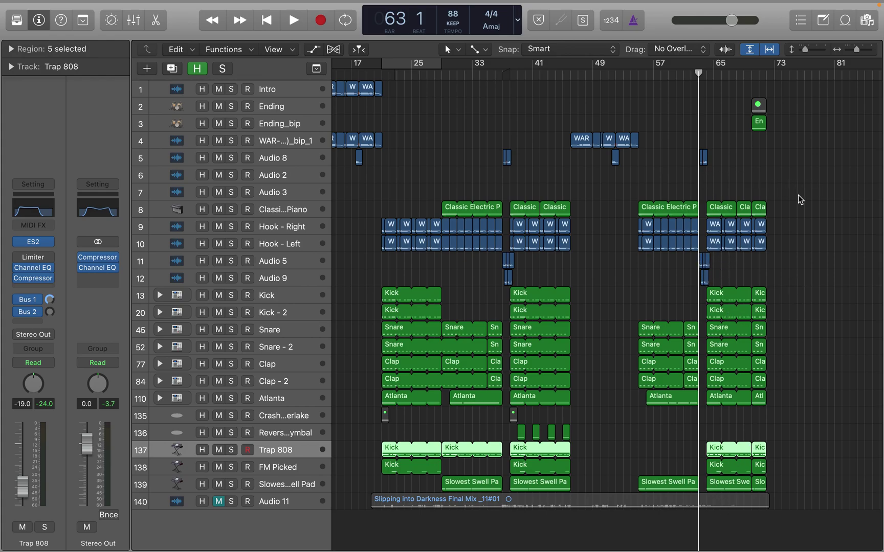
pyautogui.moveTo(699, 74); pyautogui.dragTo(344, 73)
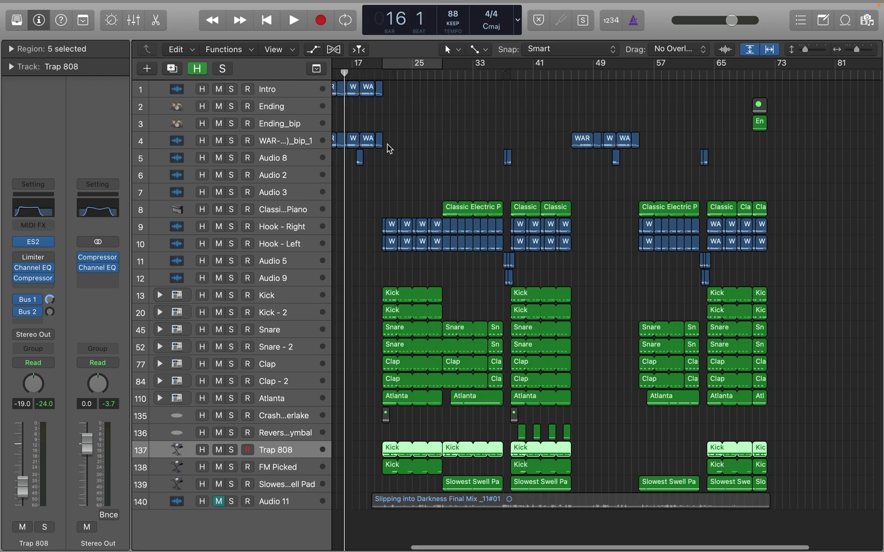
# Step: Play the arrangement from just before bar 12 through the start of the hook and stop playback in bar 23
pyautogui.hscroll(-5, 387, 144)
pyautogui.click(428, 74)
pyautogui.click(415, 74)
pyautogui.press('space')
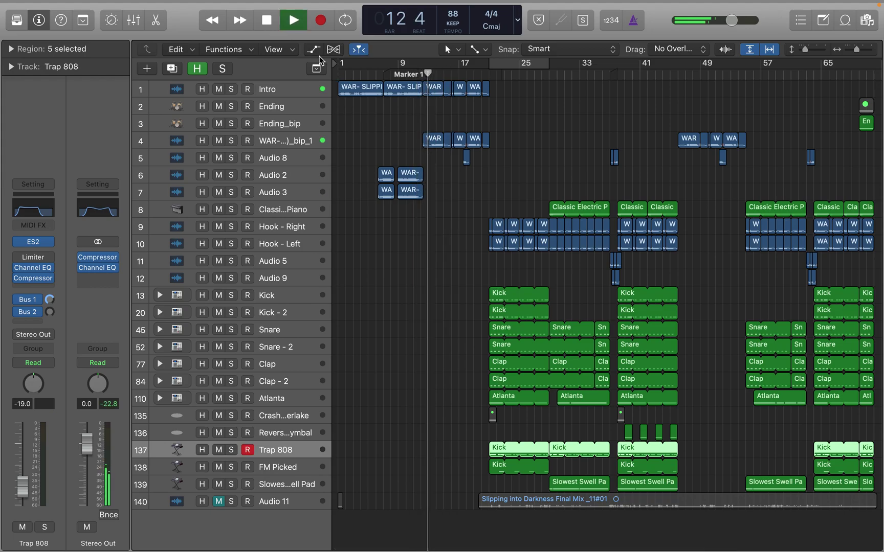
pyautogui.press('XF86AudioRaiseVolume')
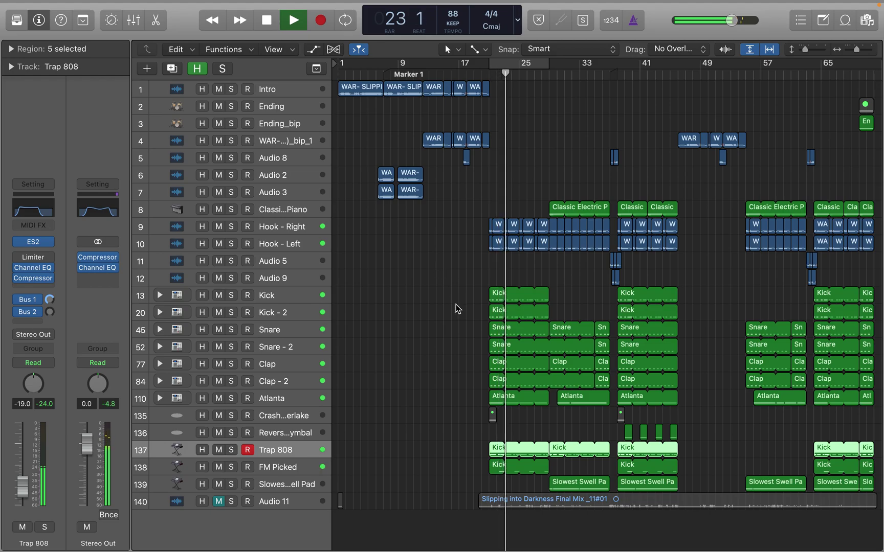
pyautogui.click(268, 20)
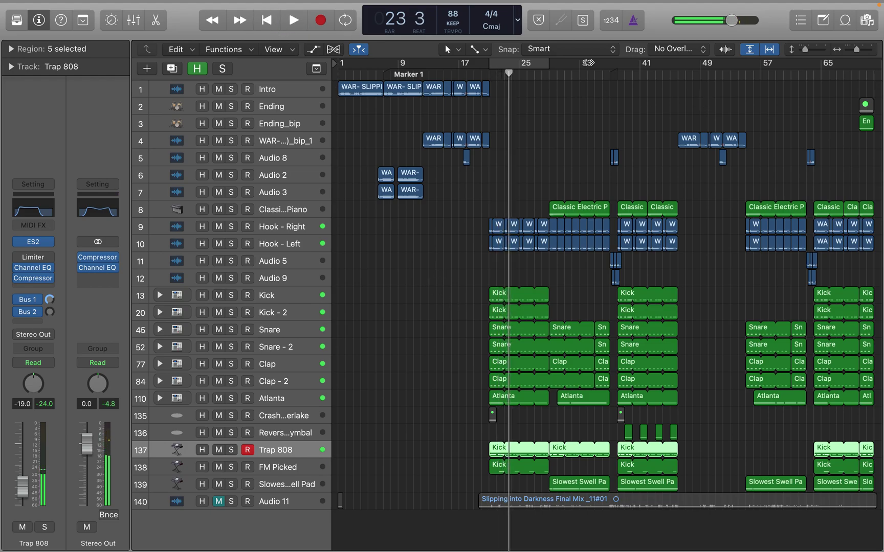
# Step: Play the section from bar 29 into bar 32 and single out its Classic Electric Piano and Slowest Swell Pad regions
pyautogui.moveTo(508, 73); pyautogui.dragTo(548, 73)
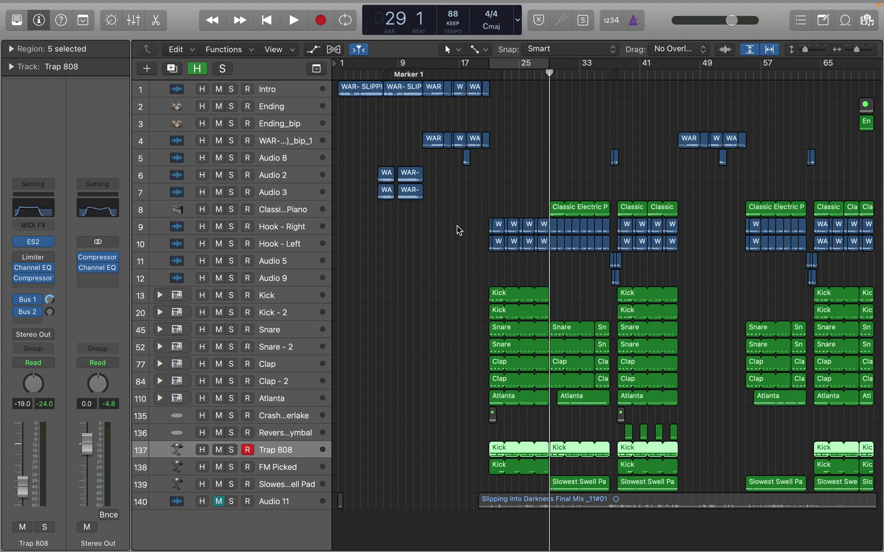
pyautogui.click(290, 26)
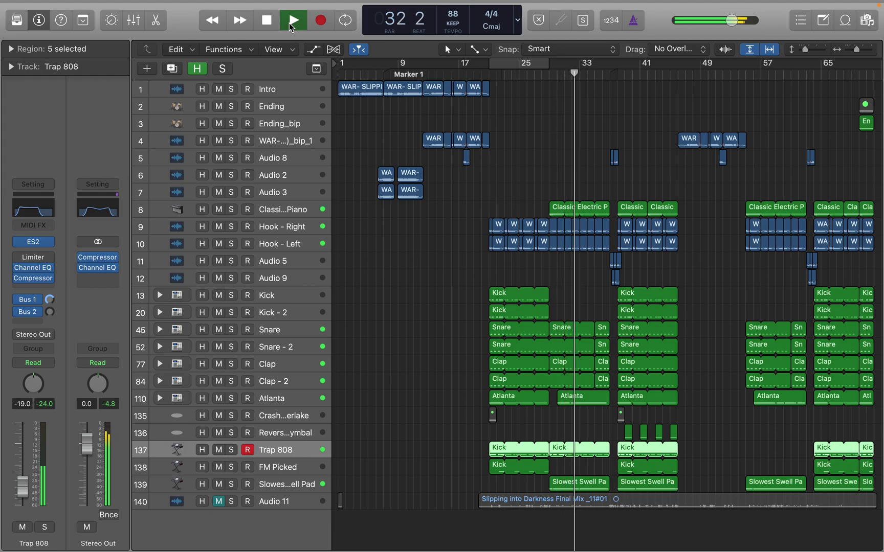
pyautogui.click(270, 24)
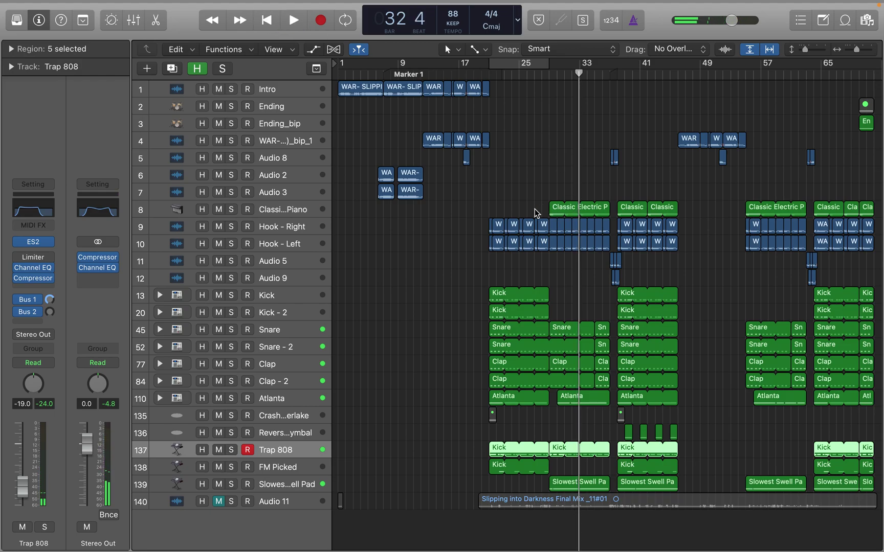
pyautogui.click(565, 209)
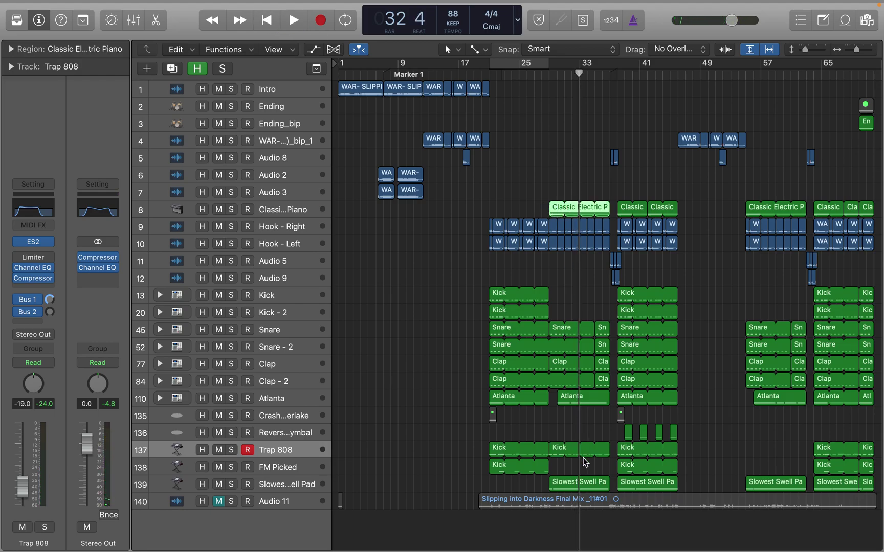
pyautogui.click(554, 487)
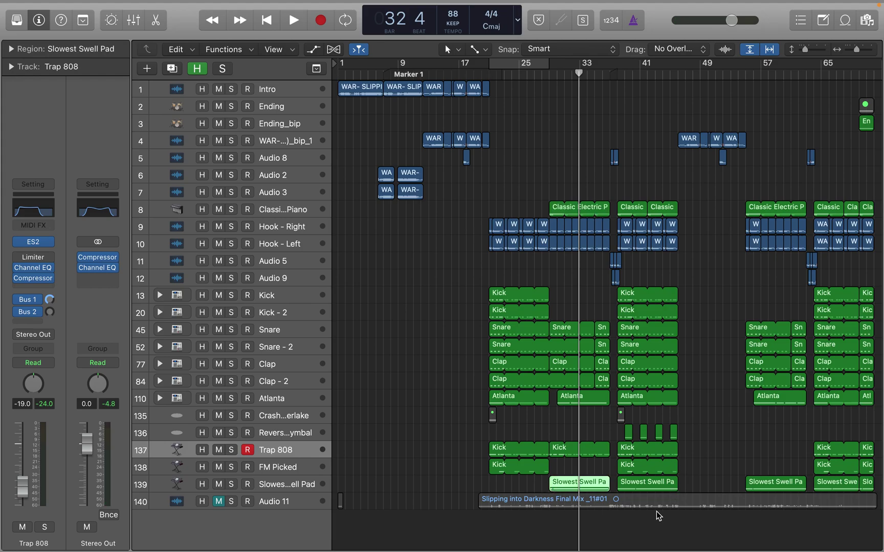
# Step: Select the Audio 5 and Audio 9 chops at bar 37 and play the break from there to bar 39
pyautogui.moveTo(576, 73); pyautogui.dragTo(607, 75)
pyautogui.moveTo(636, 276); pyautogui.dragTo(606, 265)
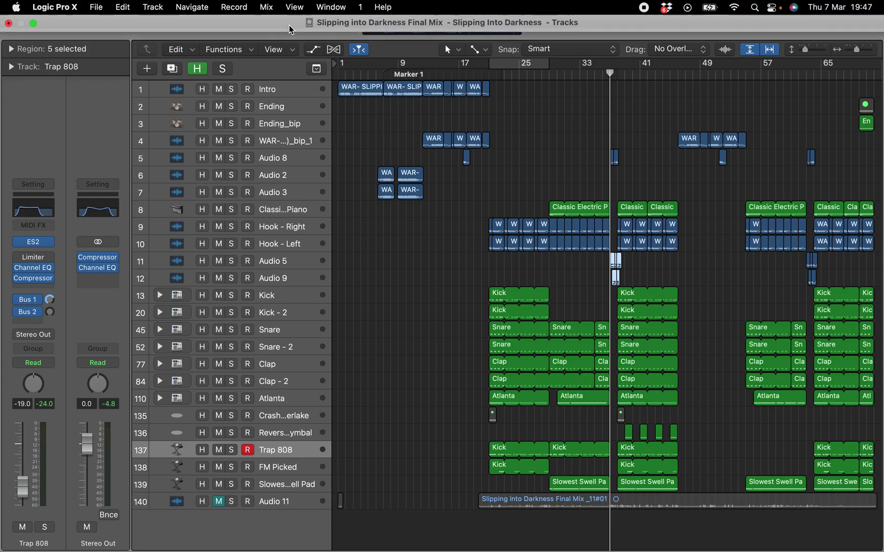
pyautogui.click(293, 23)
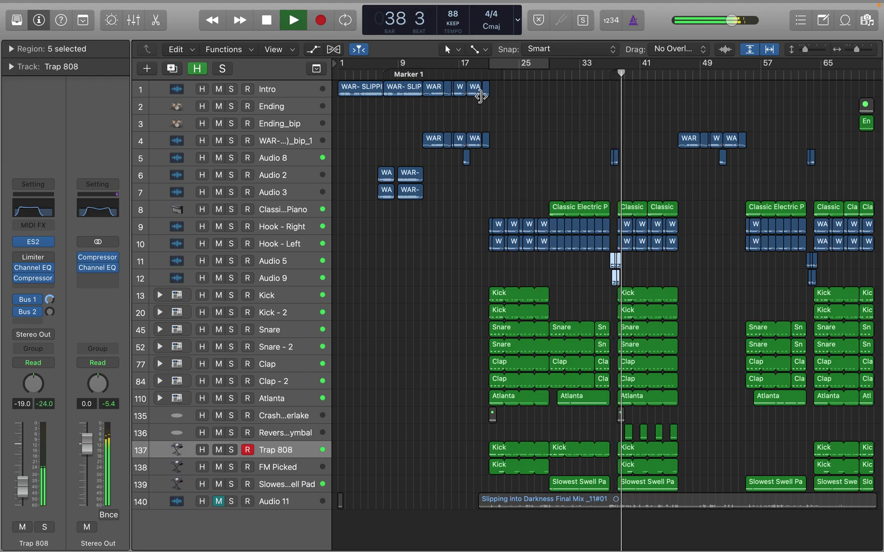
pyautogui.click(273, 21)
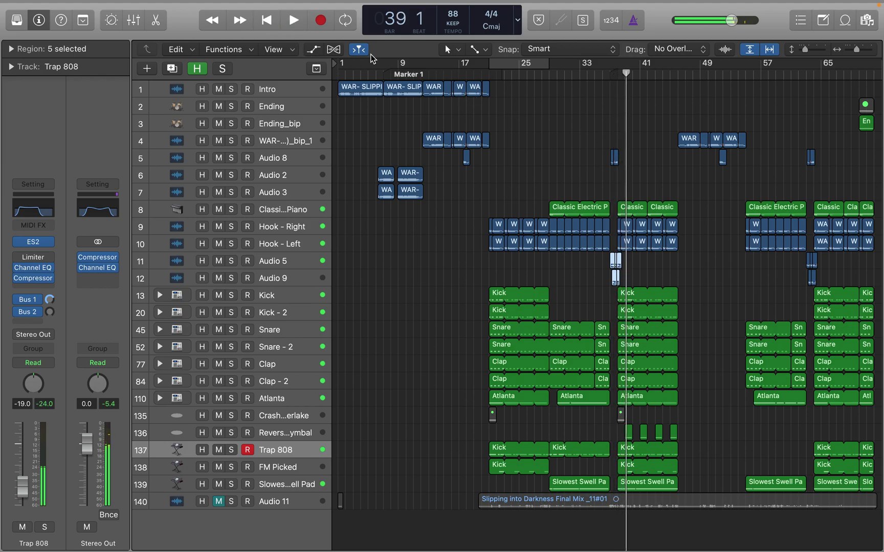
# Step: Return the playhead to bar 37 and select the Audio 8 regions there, viewing them against the later sections
pyautogui.moveTo(626, 72); pyautogui.dragTo(609, 84)
pyautogui.click(637, 169)
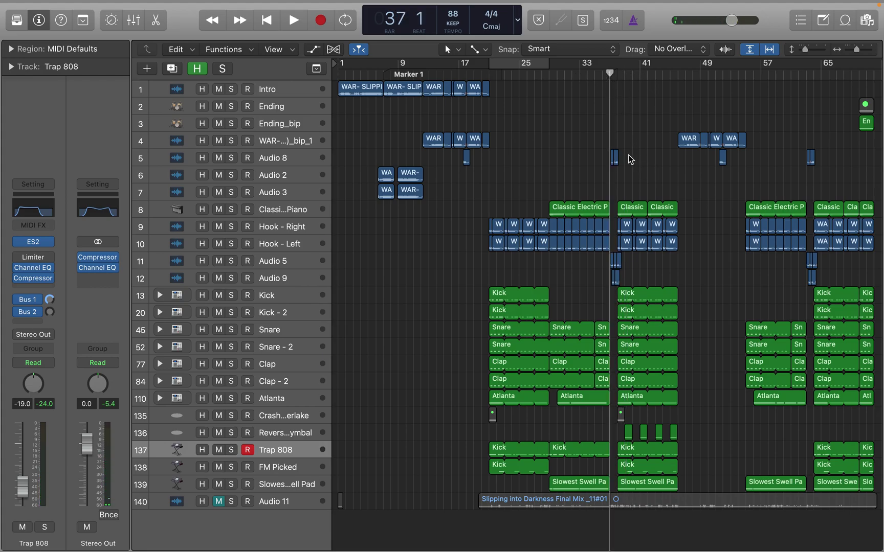
pyautogui.click(616, 159)
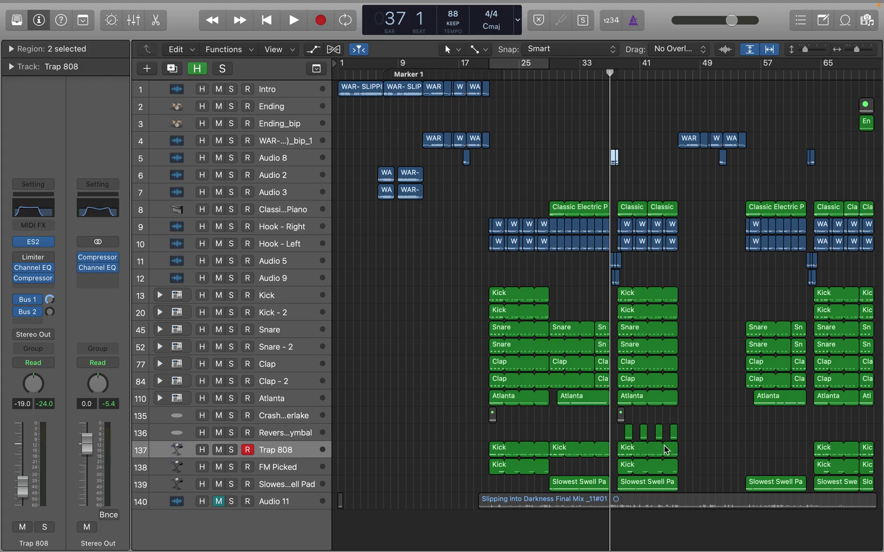
pyautogui.hscroll(6, 780, 426)
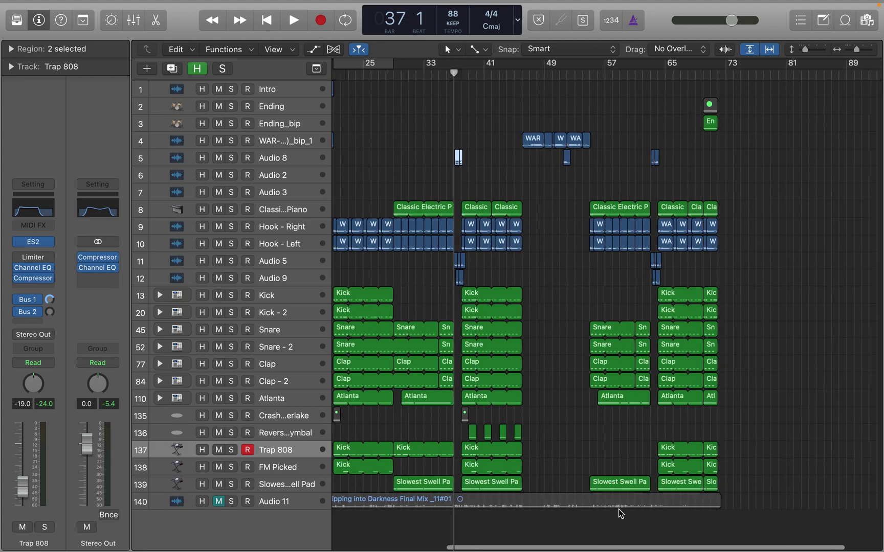
pyautogui.hscroll(-6, 400, 169)
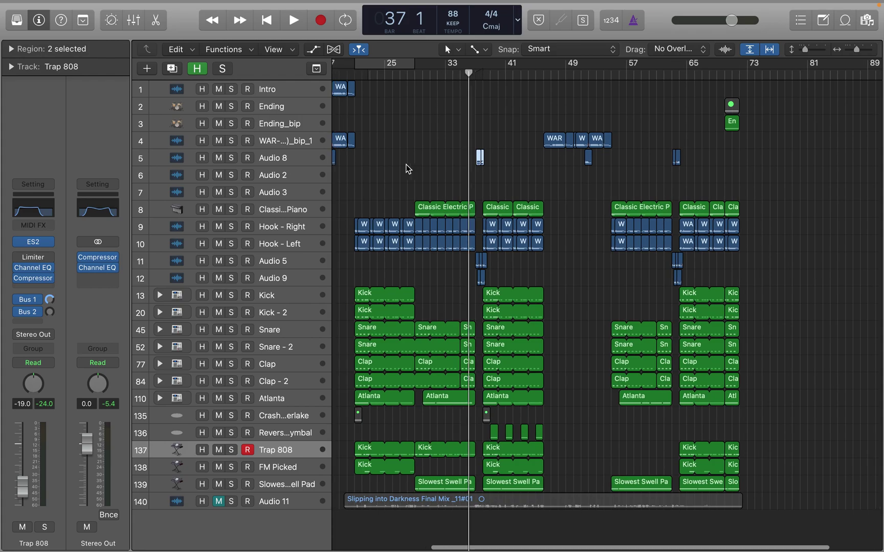